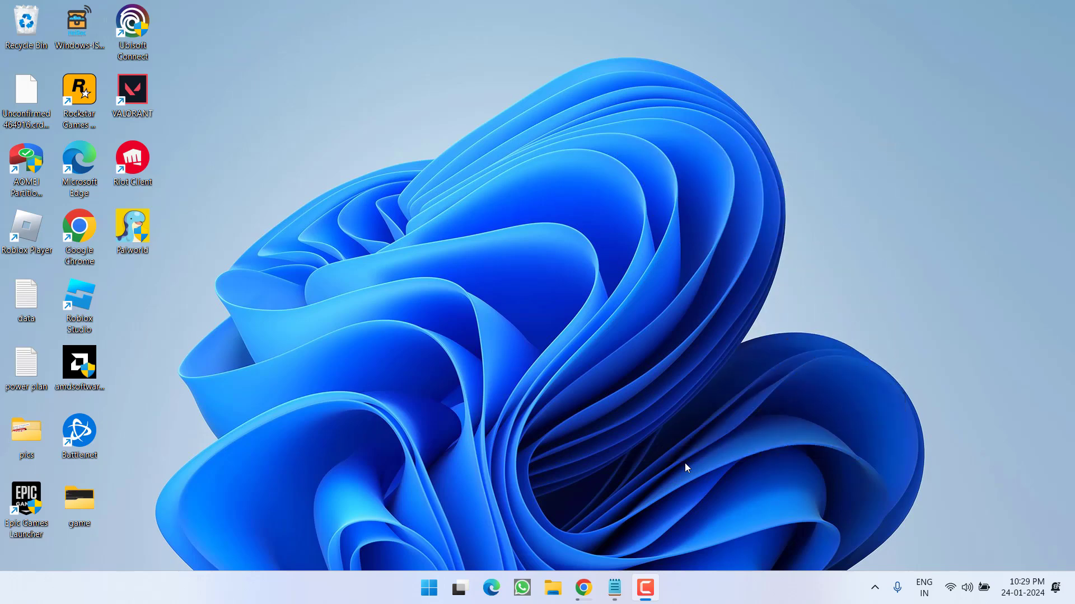
- Run sfc /scannow in an elevated Command Prompt; it finds no integrity violations
key("super")
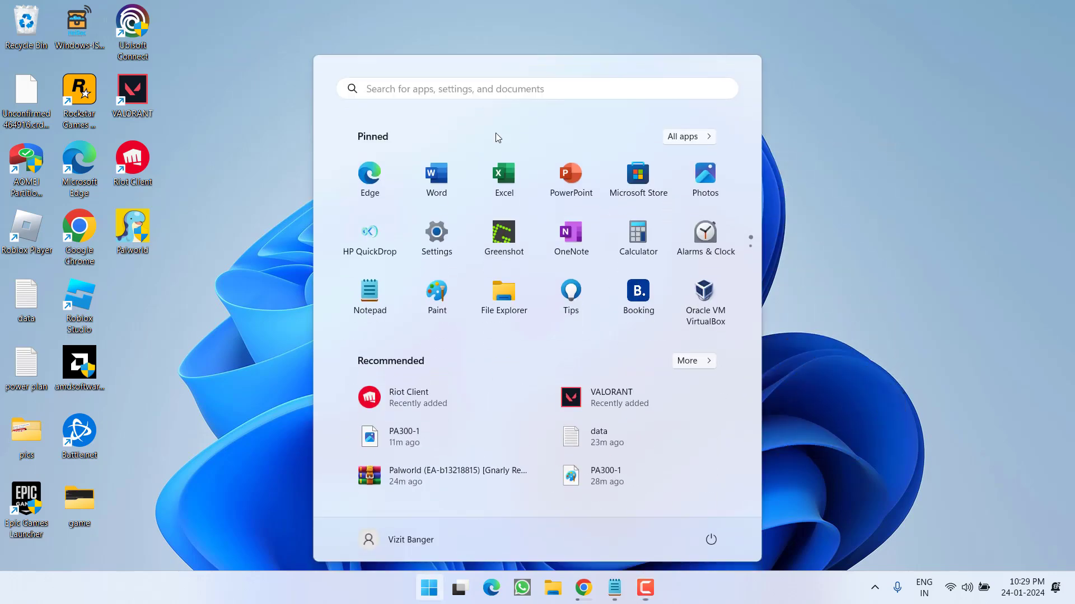
type("cmd")
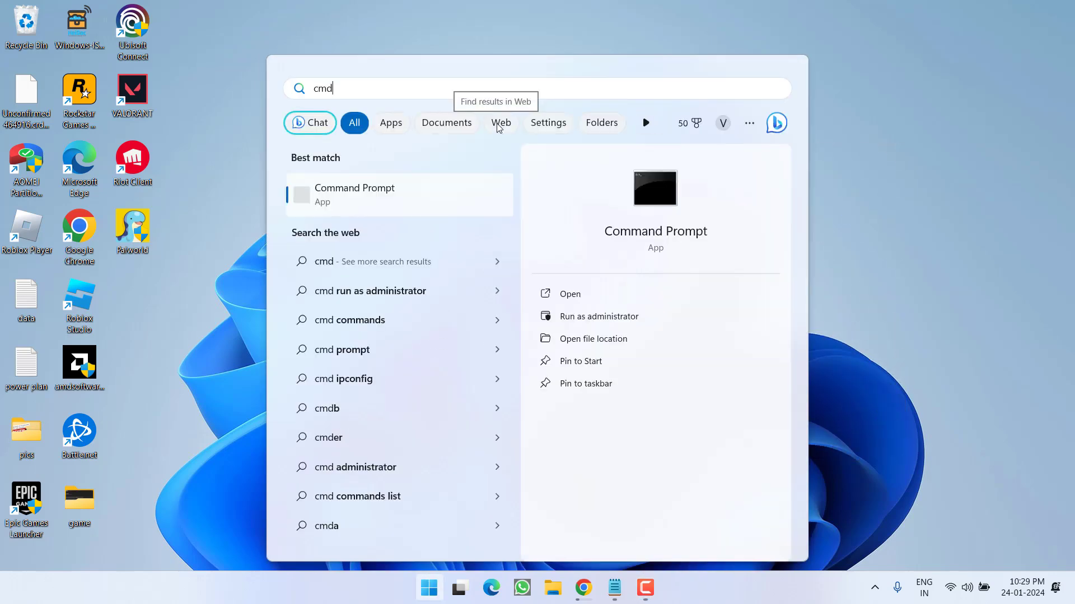
left_click(597, 319)
left_click(502, 406)
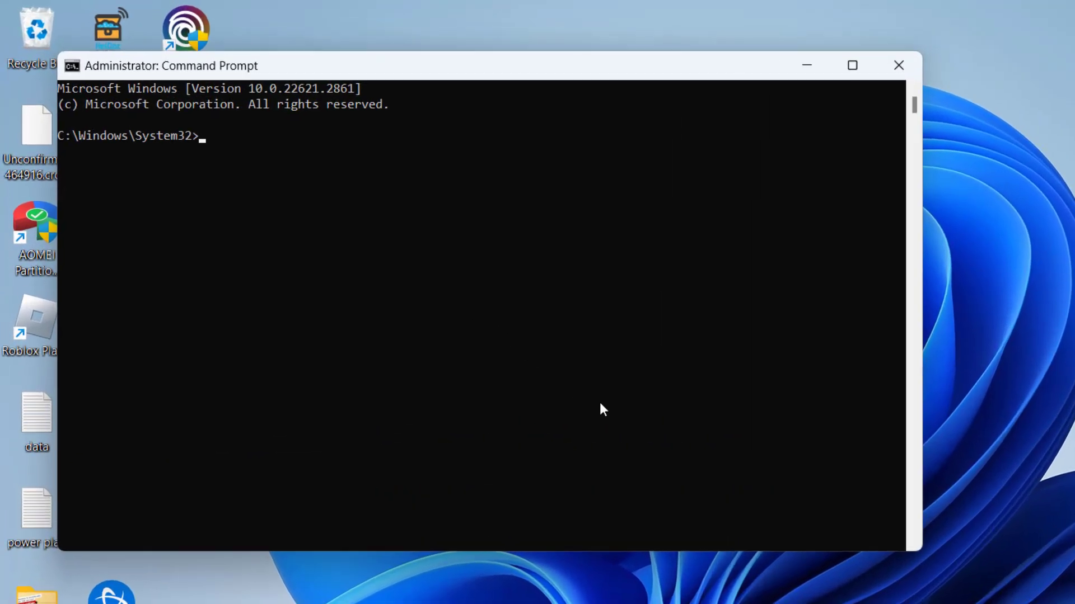
type("sfc /")
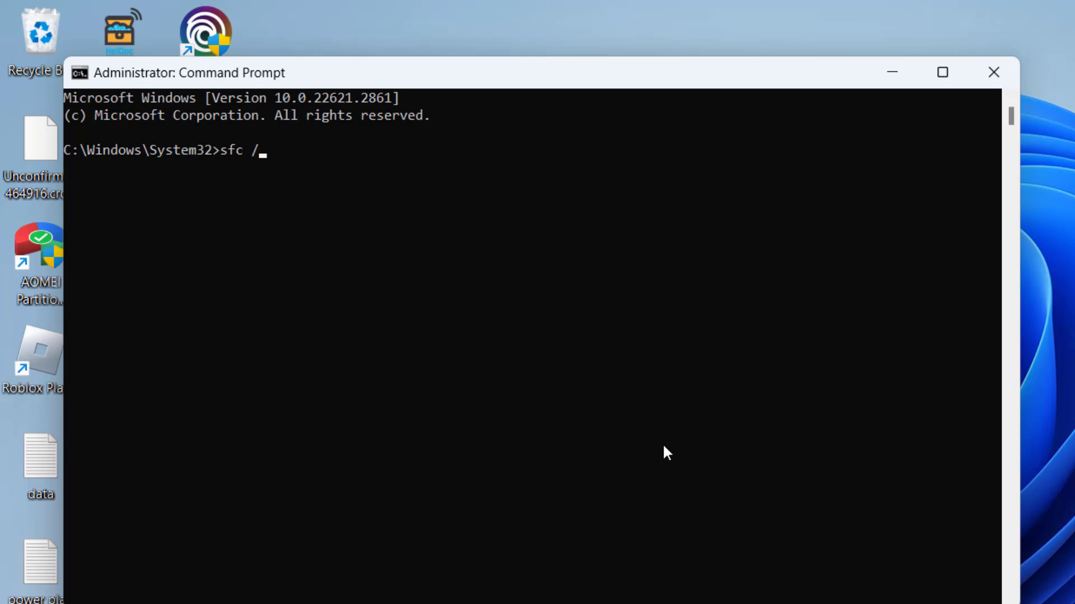
type("scannow")
key("Return")
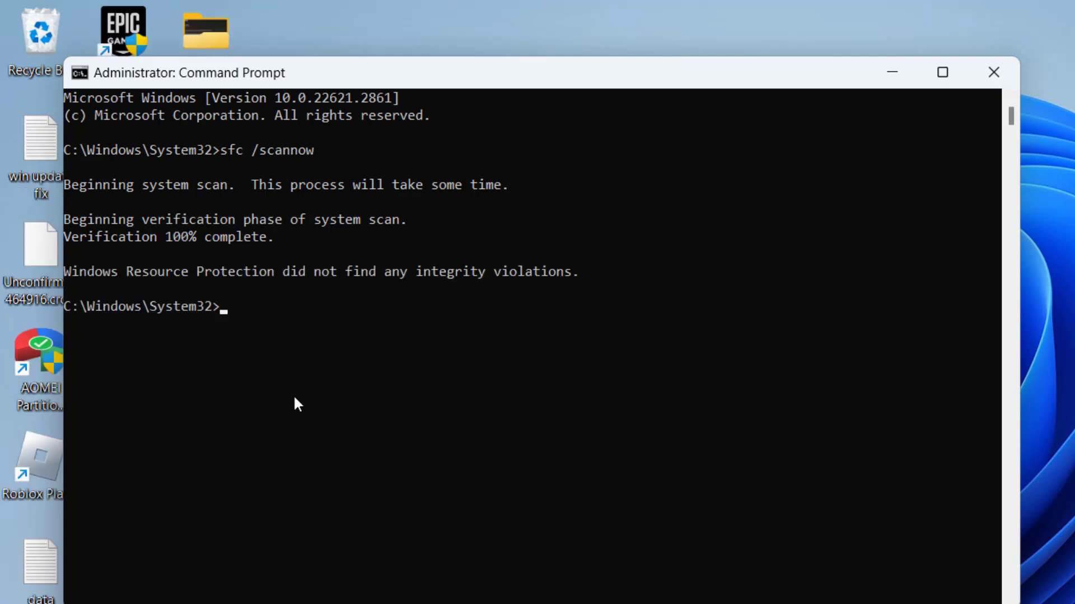
- Run dism /online /cleanup-image /restorehealth to successful completion, then close Command Prompt
type("dism /online /")
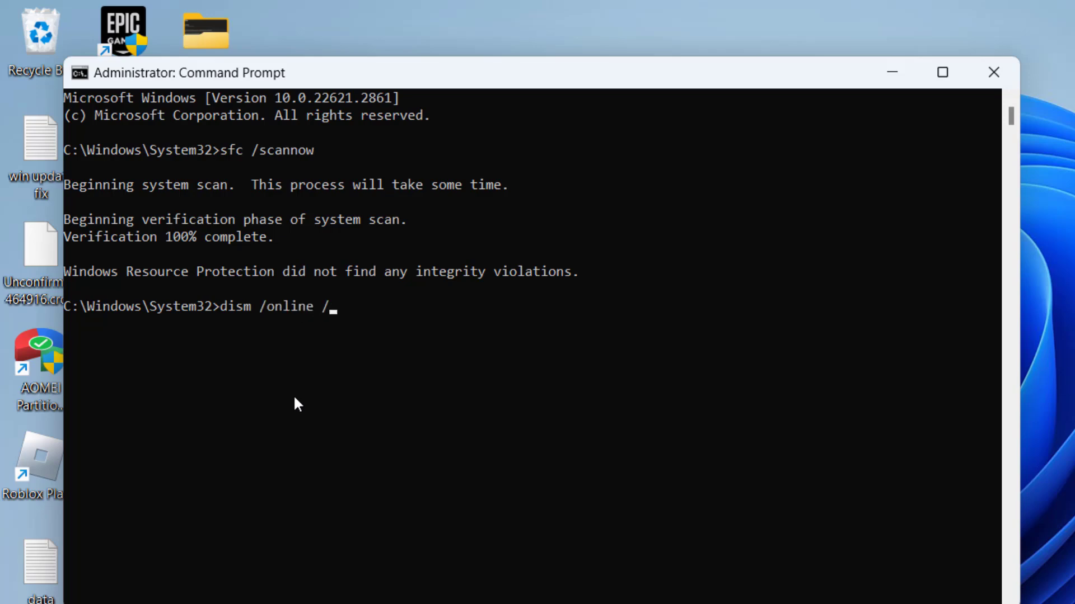
type("cleanup-image")
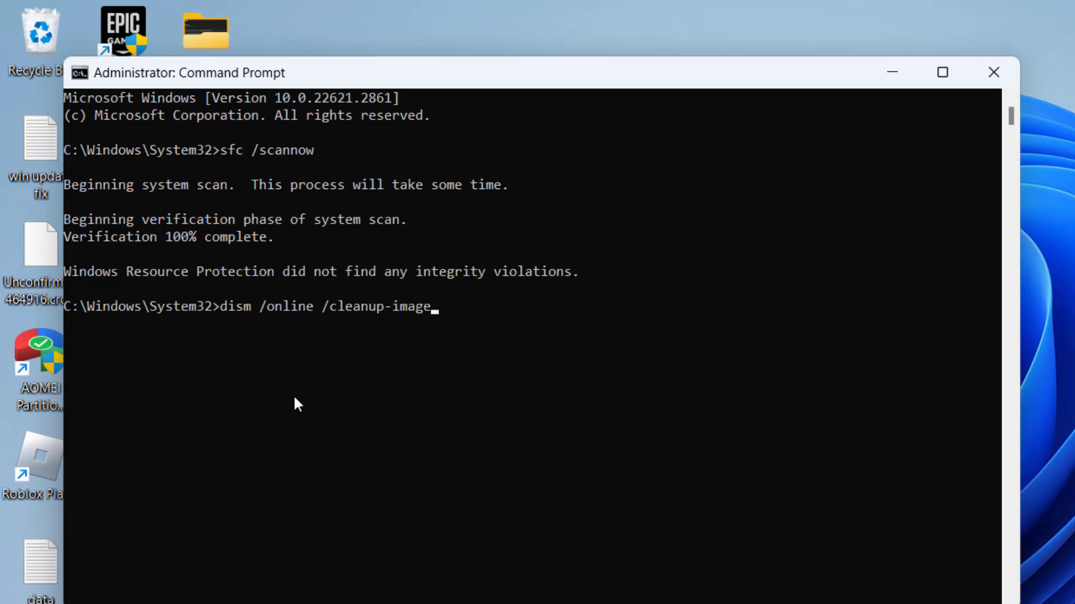
type(" /restorehealth")
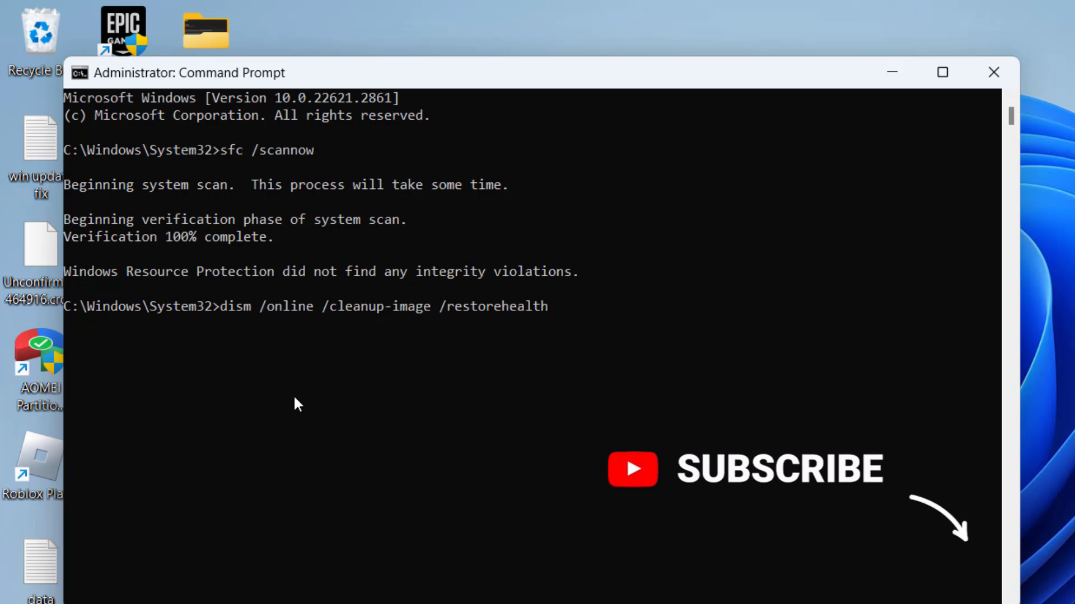
key("Return")
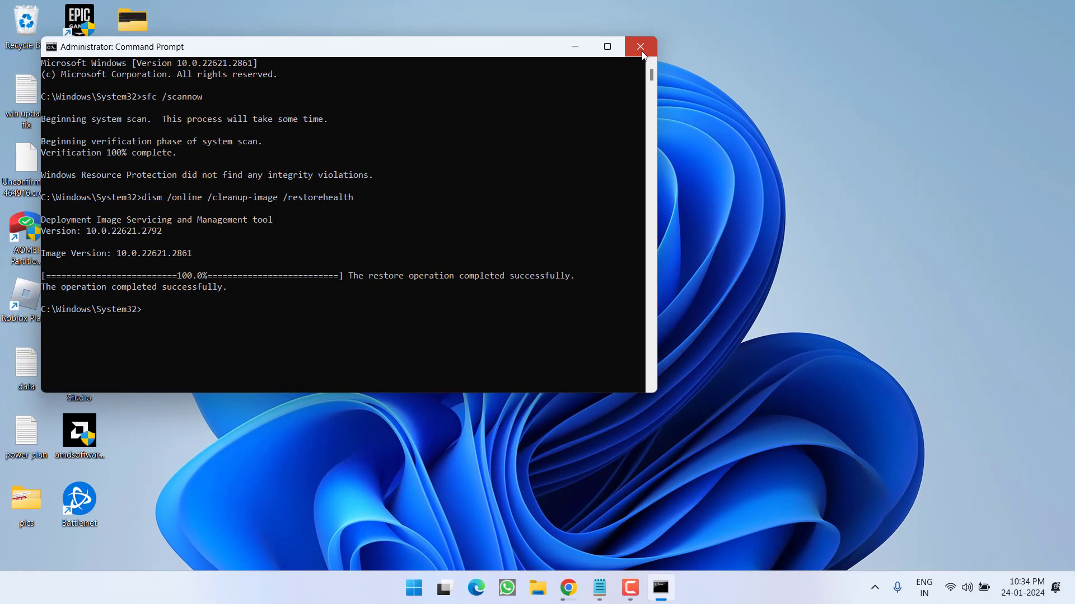
left_click(753, 54)
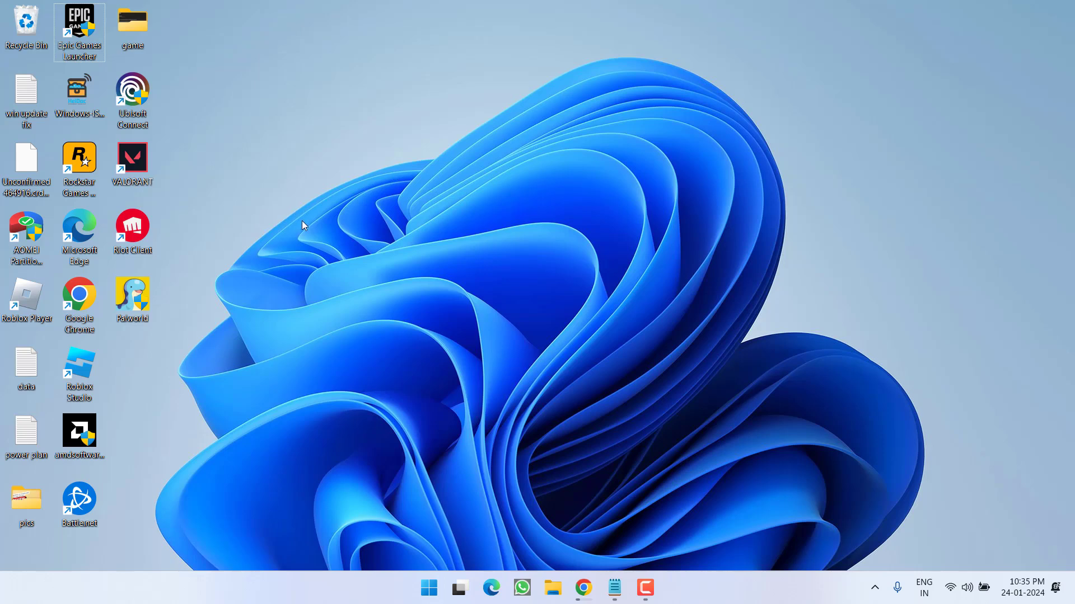
- Open the 'win update fix' text file and select all its commands
left_click(29, 105)
double_click(30, 105)
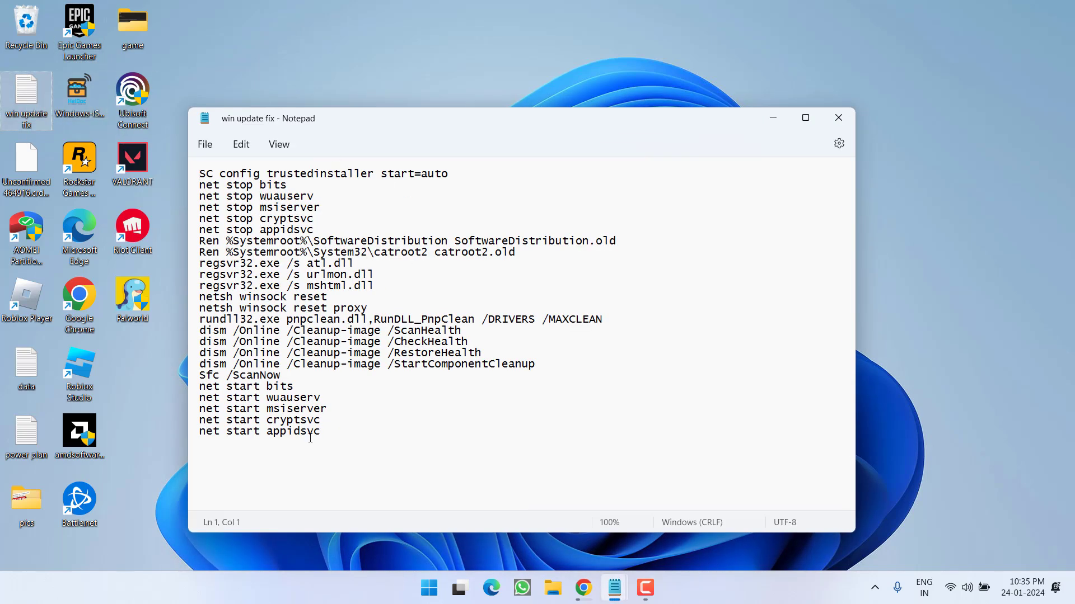
left_click_drag(332, 437, 193, 168)
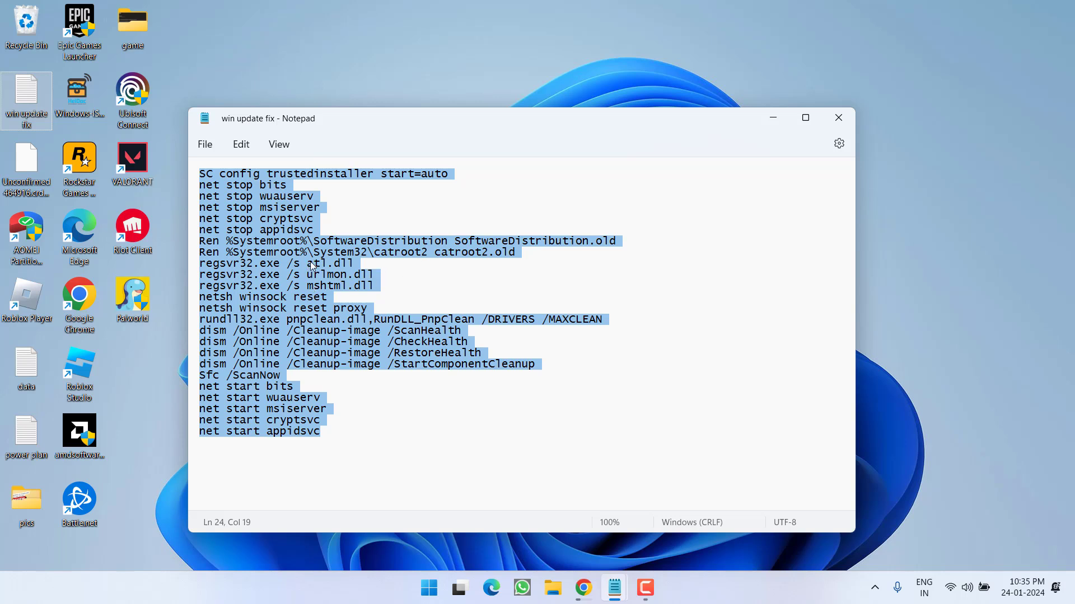
- Save the commands to the Desktop as updatefix.bat with All files type, then close Notepad
left_click(207, 147)
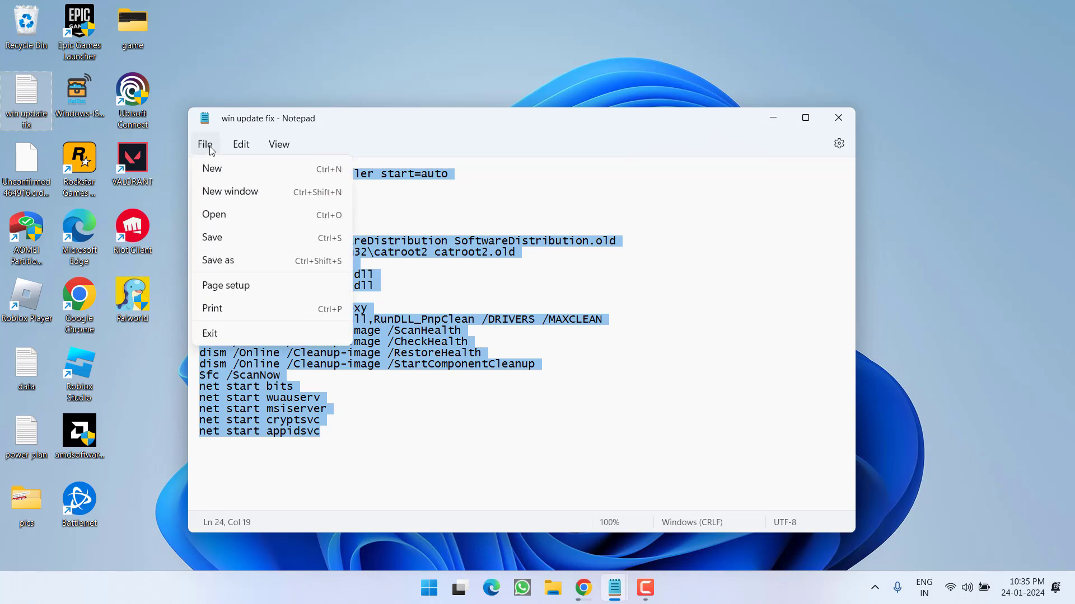
left_click(237, 261)
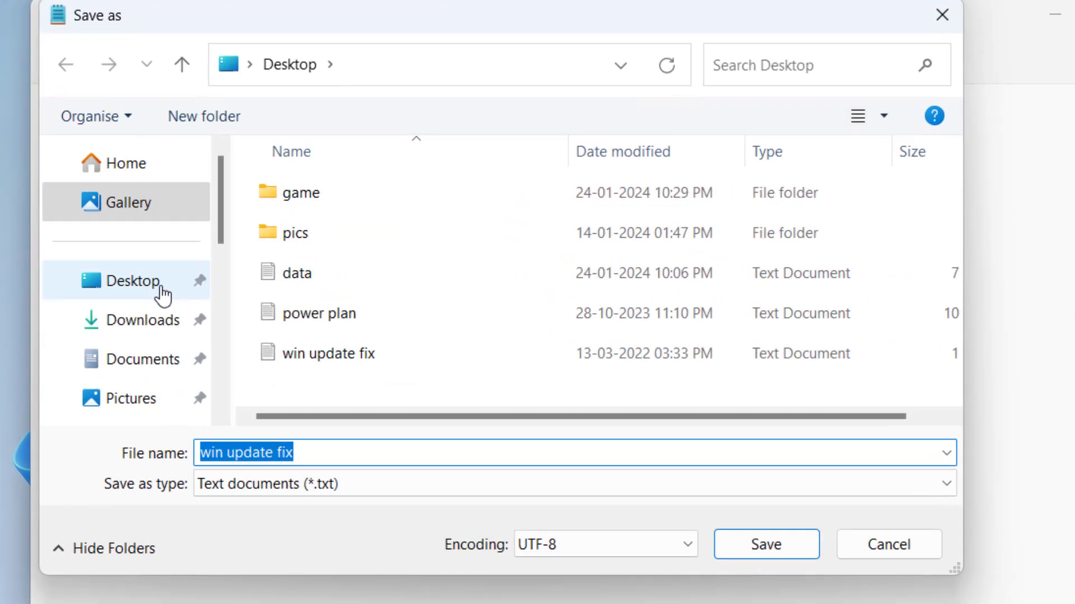
left_click(197, 279)
left_click(343, 416)
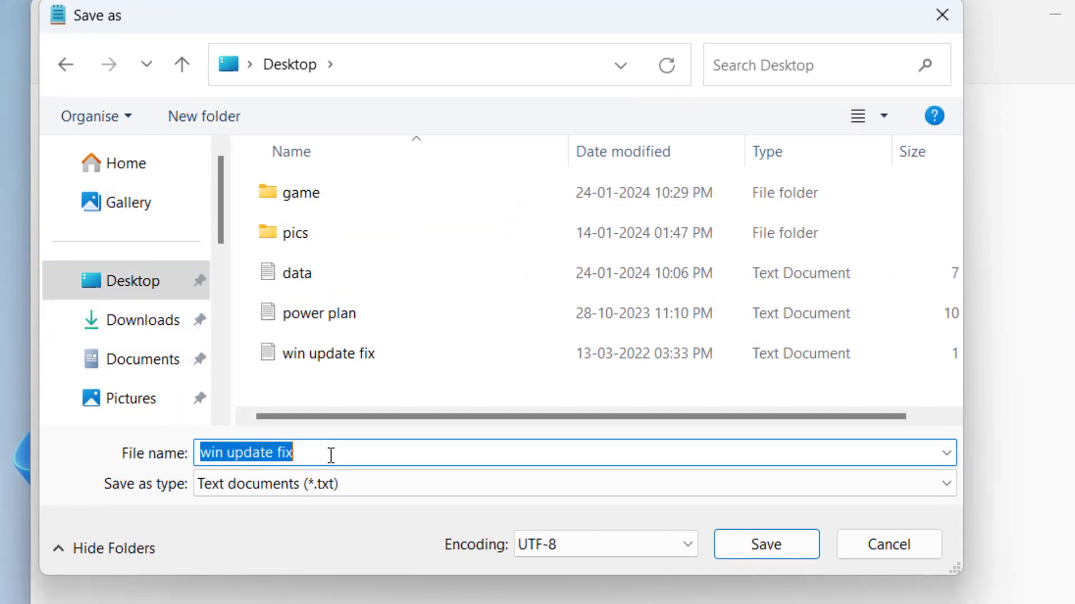
type("updatef")
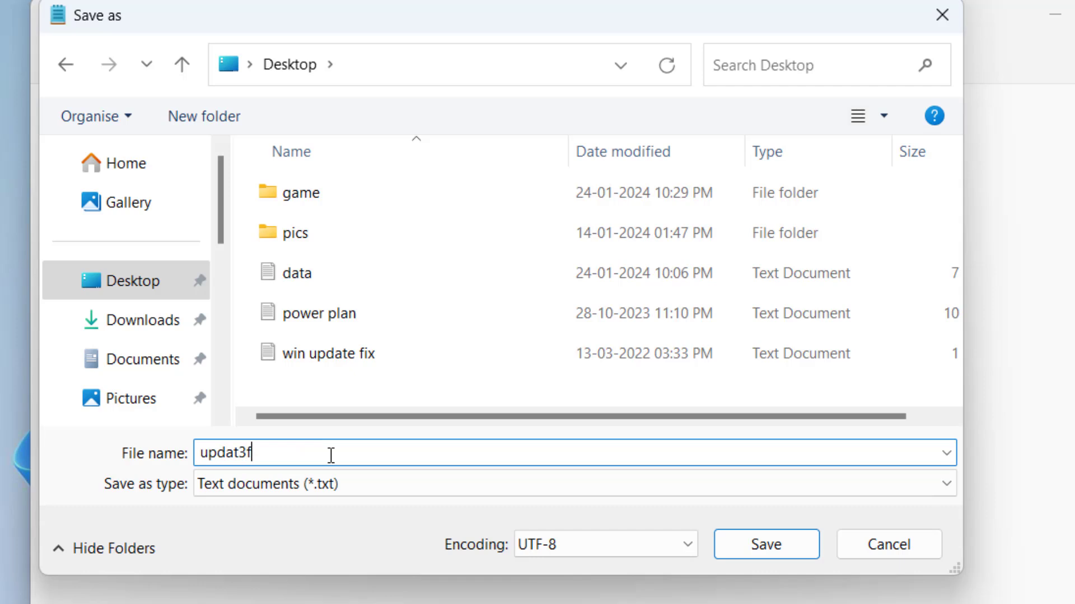
key("BackSpace")
type("fix.bat")
left_click(268, 486)
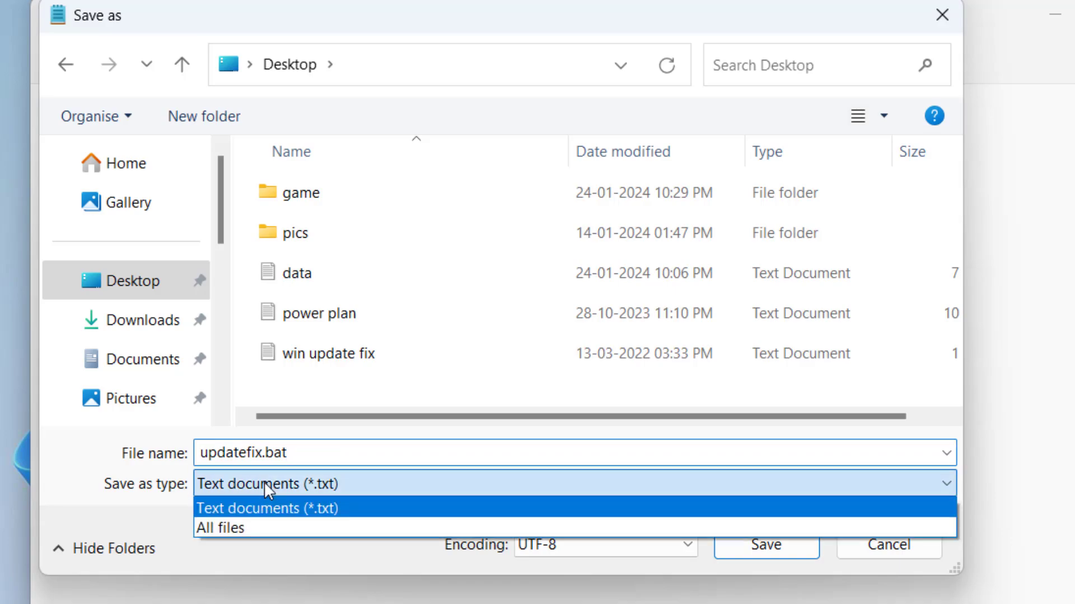
left_click(234, 529)
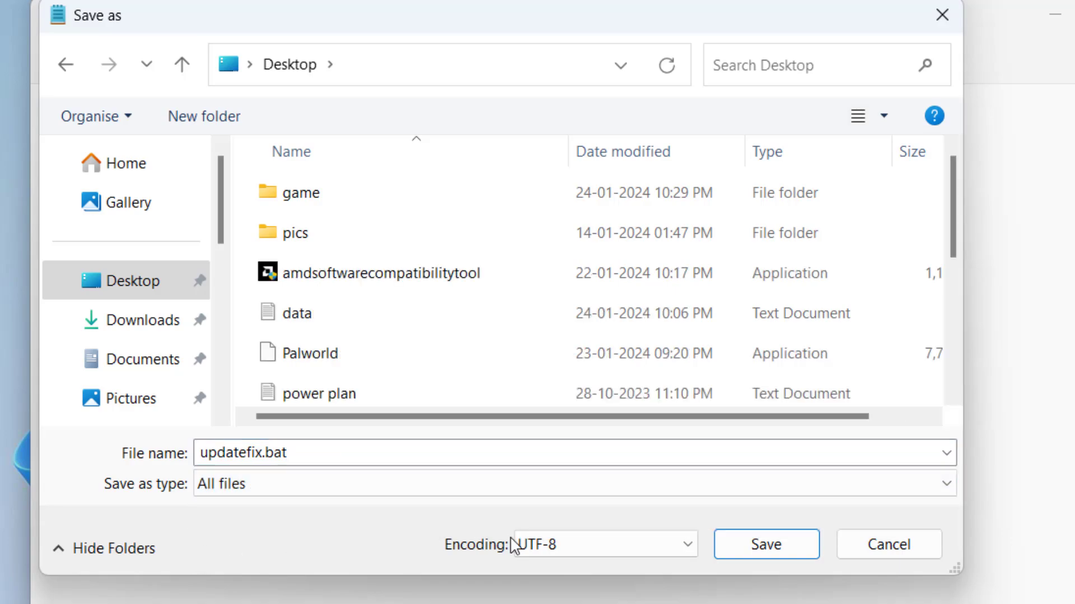
left_click(778, 554)
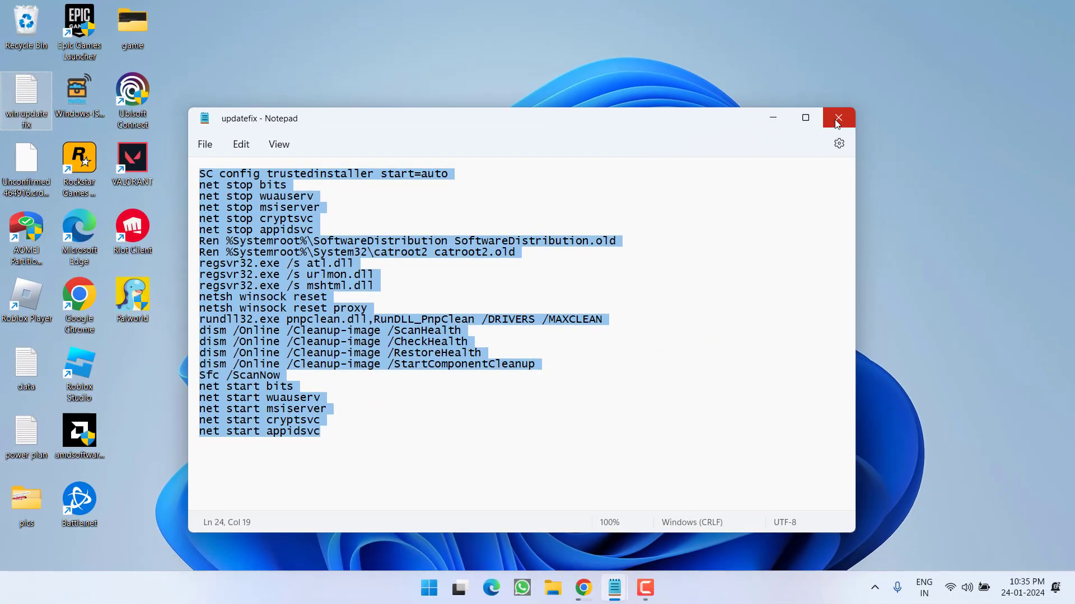
left_click(837, 121)
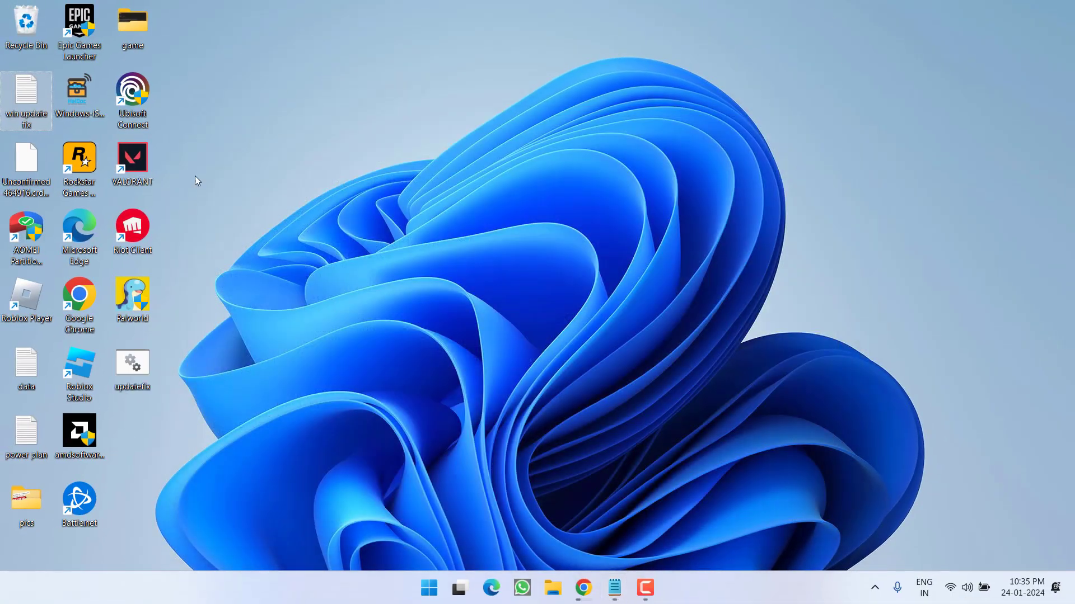
- Run updatefix.bat from the desktop as administrator, approving the UAC prompt
right_click(143, 381)
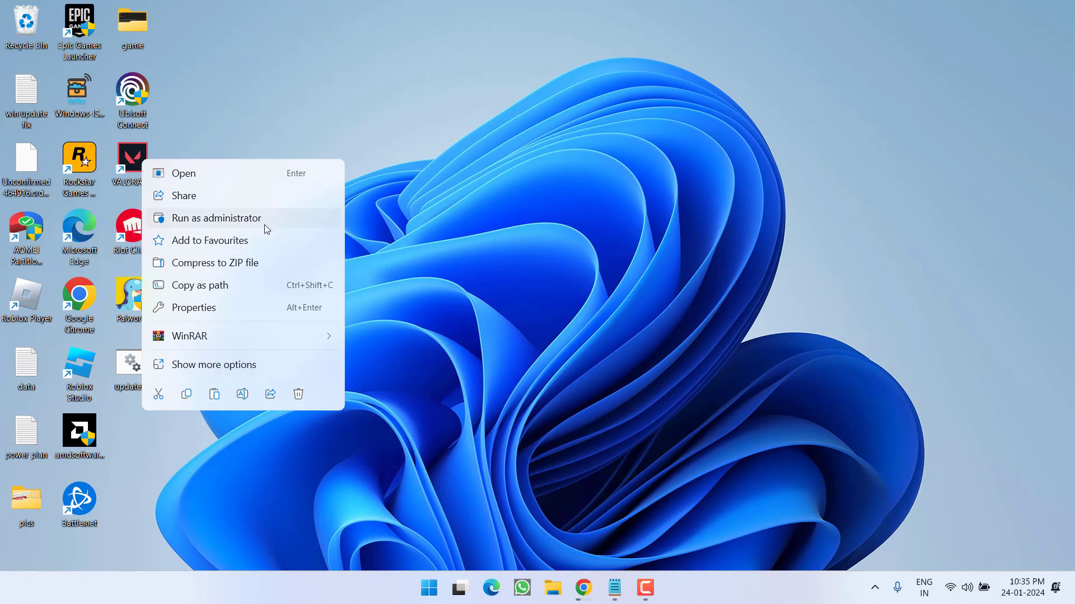
left_click(234, 224)
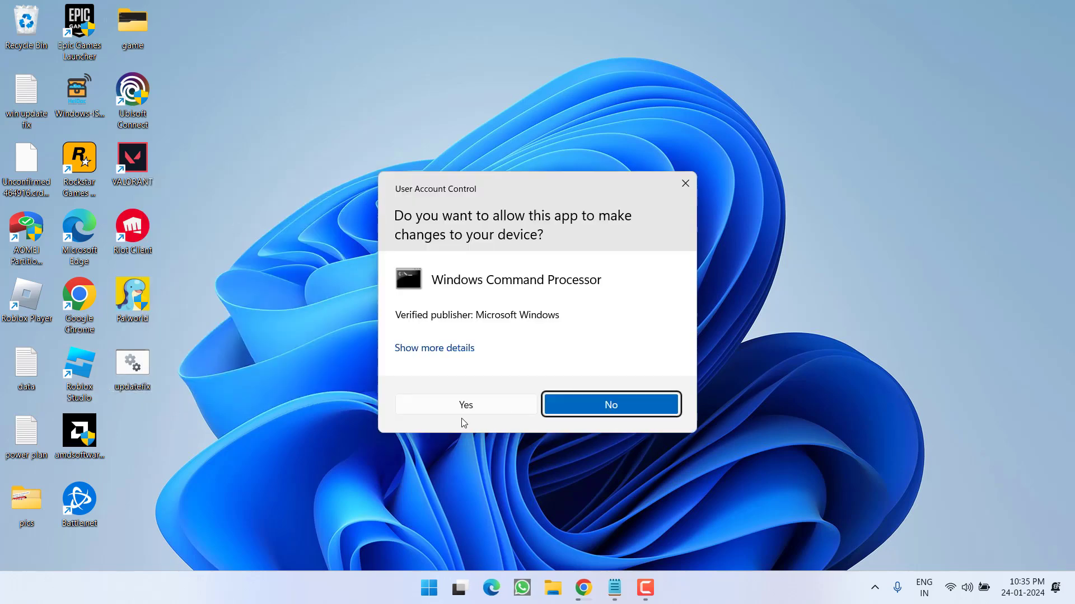
left_click(463, 407)
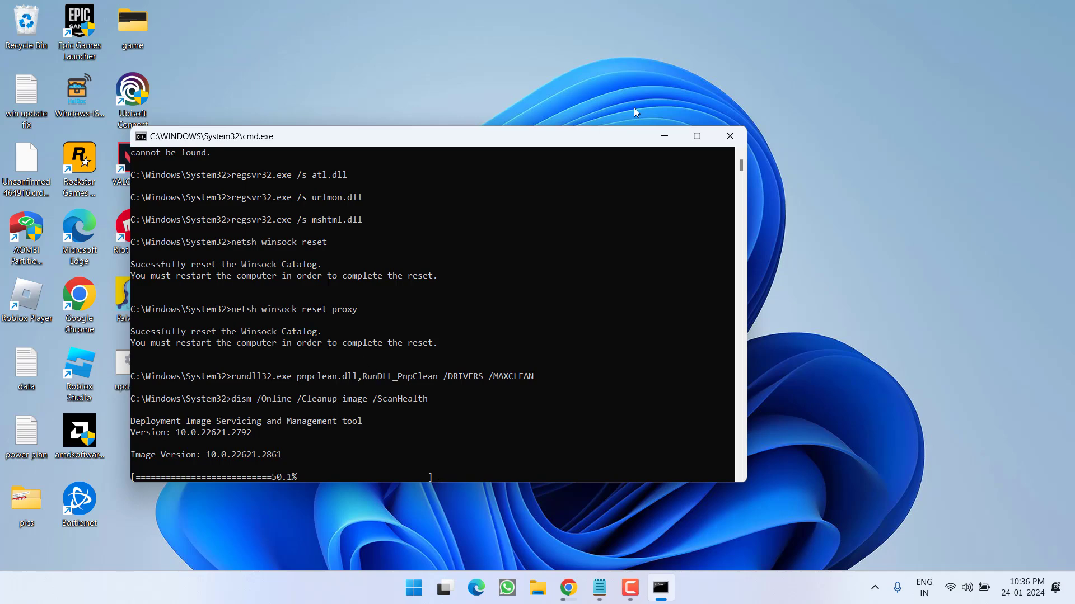
- Minimize Command Prompt and search the Microsoft Update Catalog in Chrome for kb5033920
left_click(664, 136)
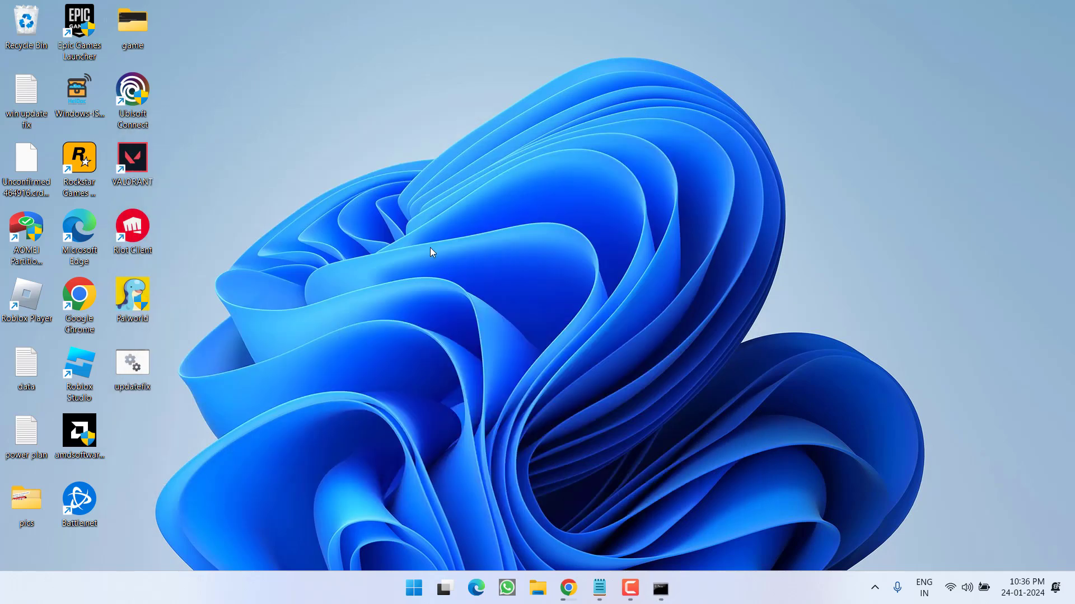
left_click(568, 588)
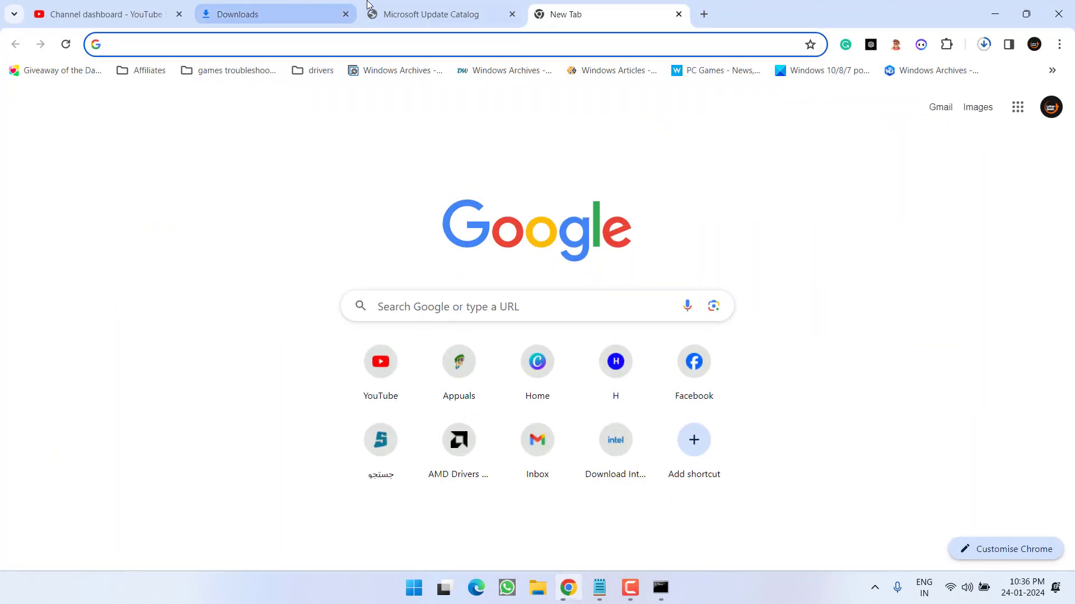
left_click(405, 8)
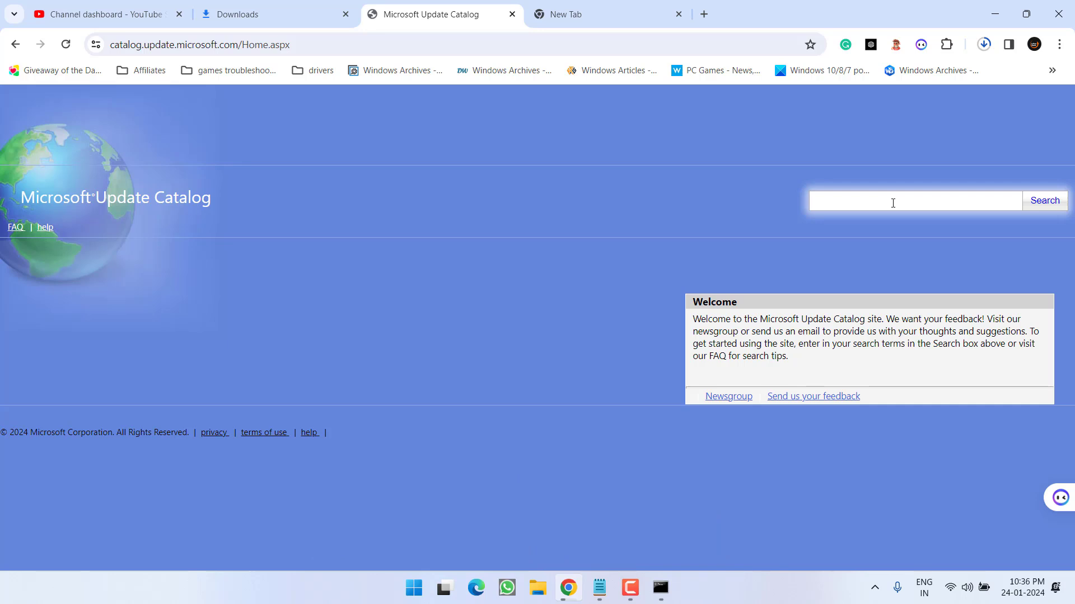
type("kb5033920")
left_click(1048, 202)
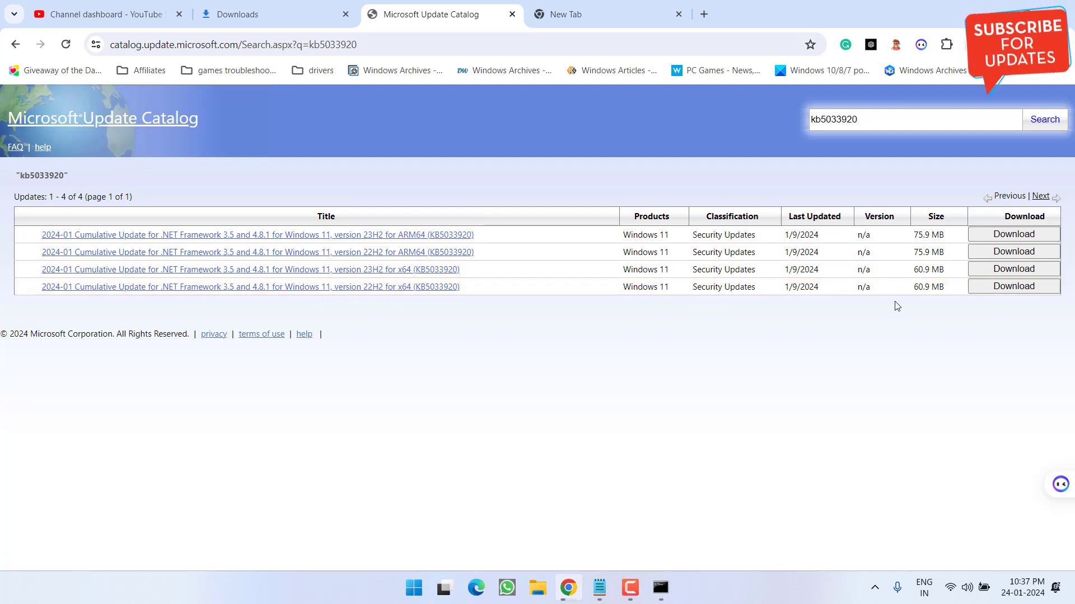
- Download the 22H2 x64 .NET cumulative update package to the Desktop, then minimize Chrome
left_click(1013, 288)
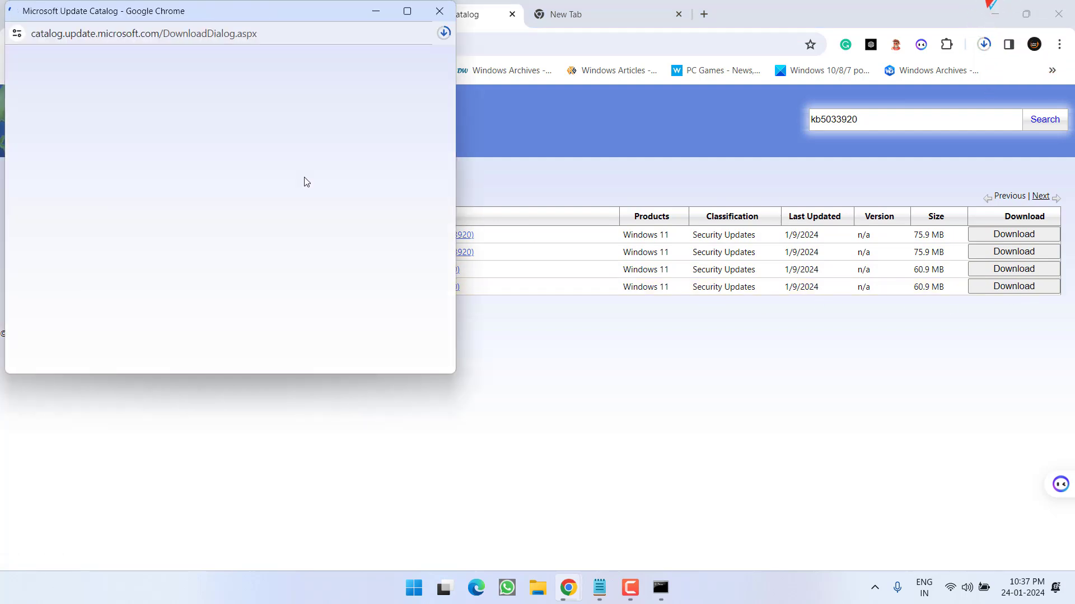
left_click(235, 185)
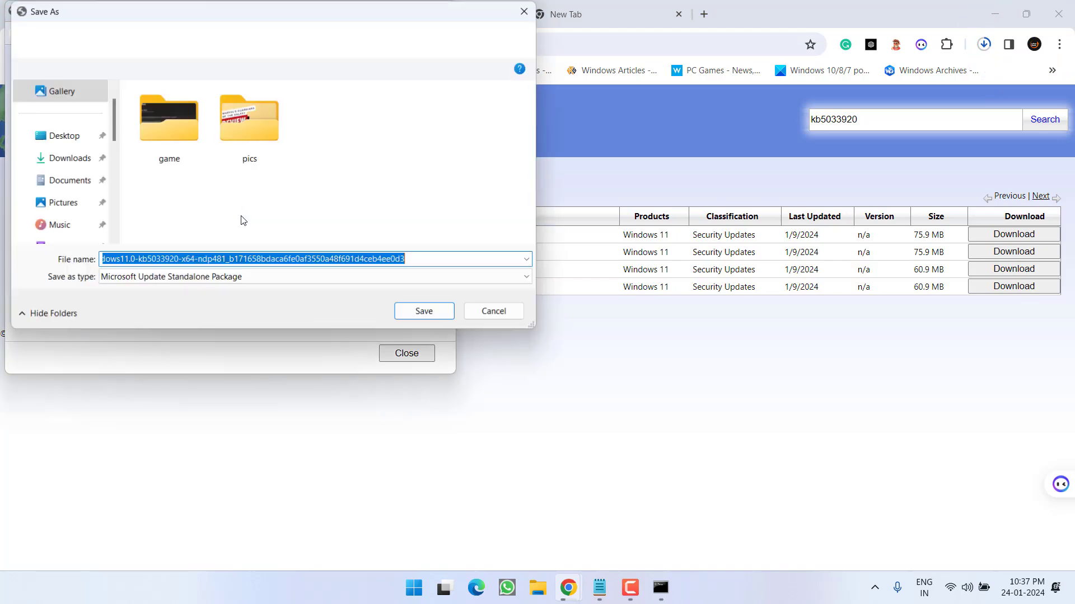
left_click(53, 136)
left_click(425, 312)
left_click(407, 353)
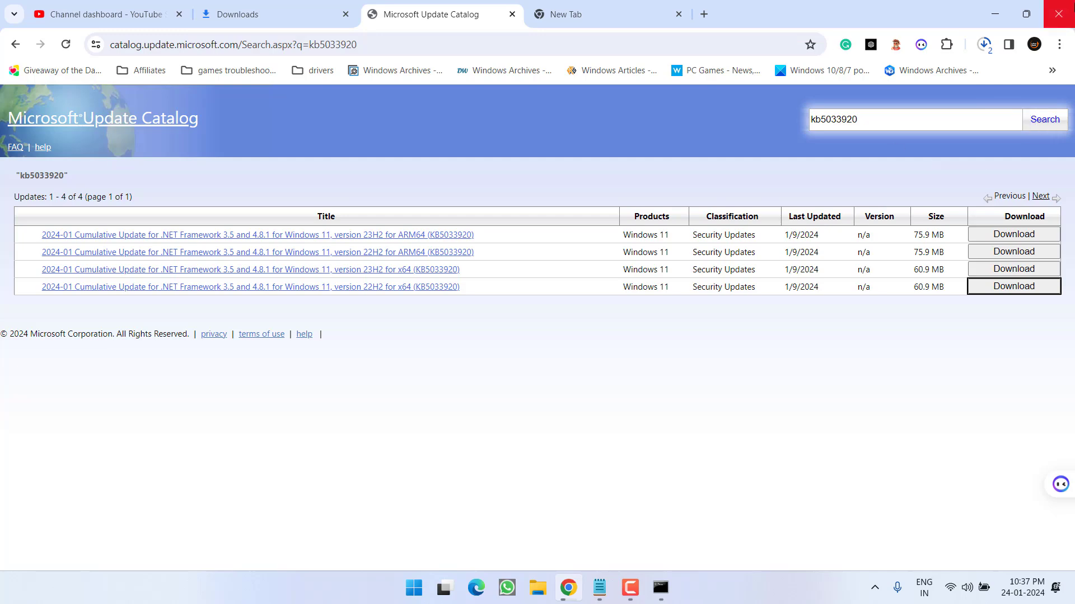
left_click(1000, 12)
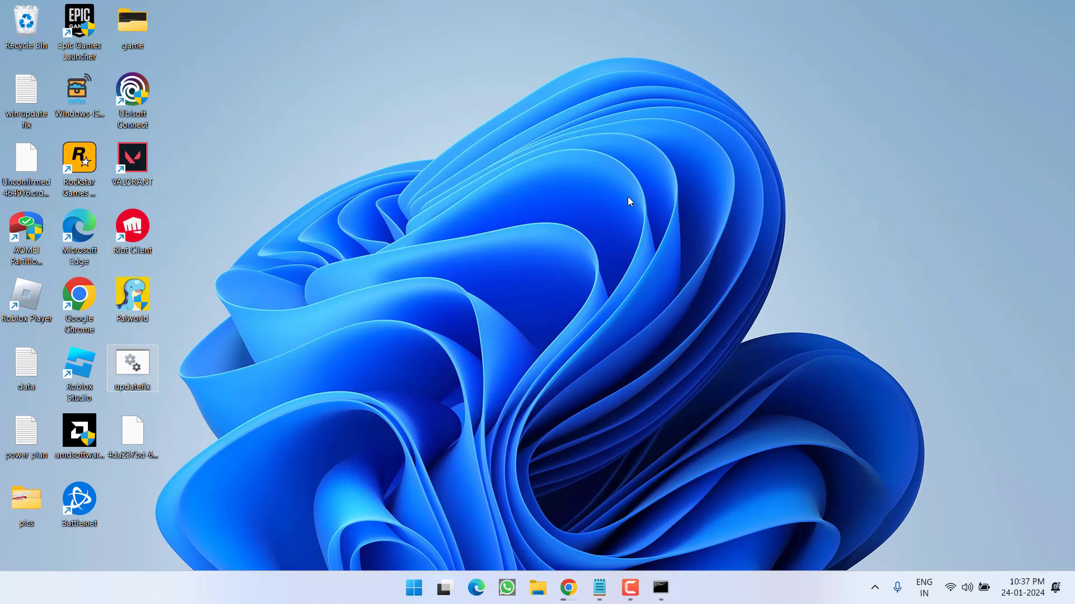
- Download wushowhide.diagcab from the pasted link to the Desktop, then minimize Chrome
left_click(568, 588)
left_click(607, 6)
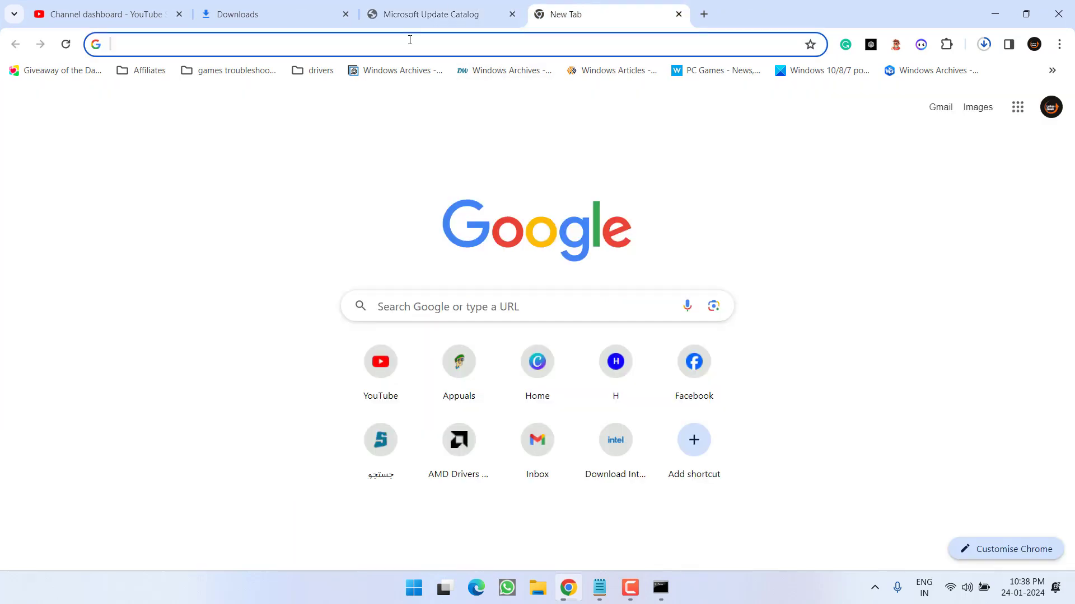
type("https://download.microsoft.com/download/f/2/2/f22d5fdb-59cd-4275-8c95-1be17bf70b21/wushowhide.diagcab")
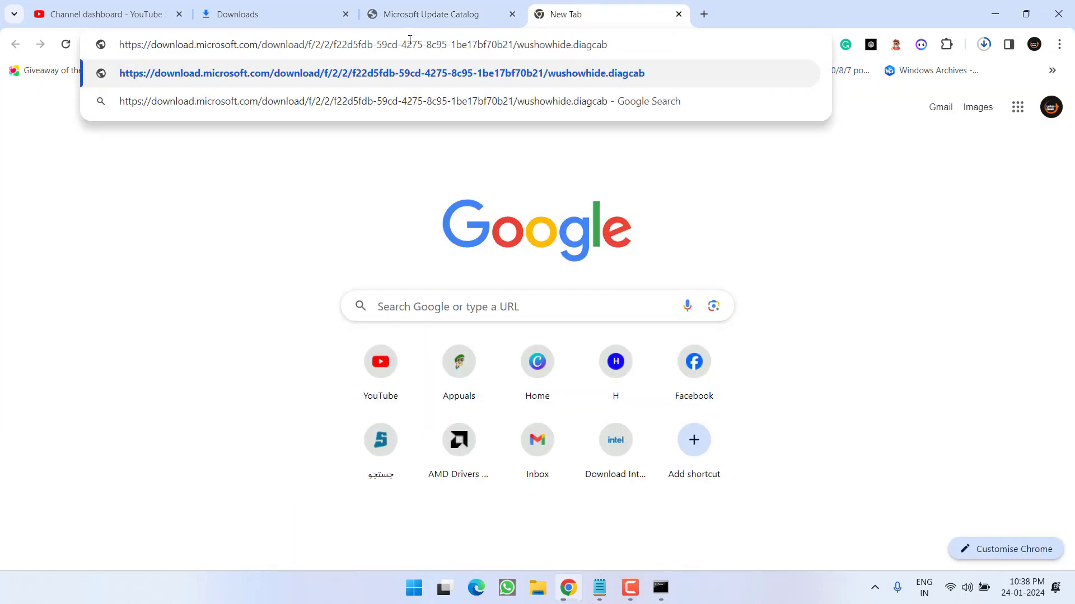
key("Return")
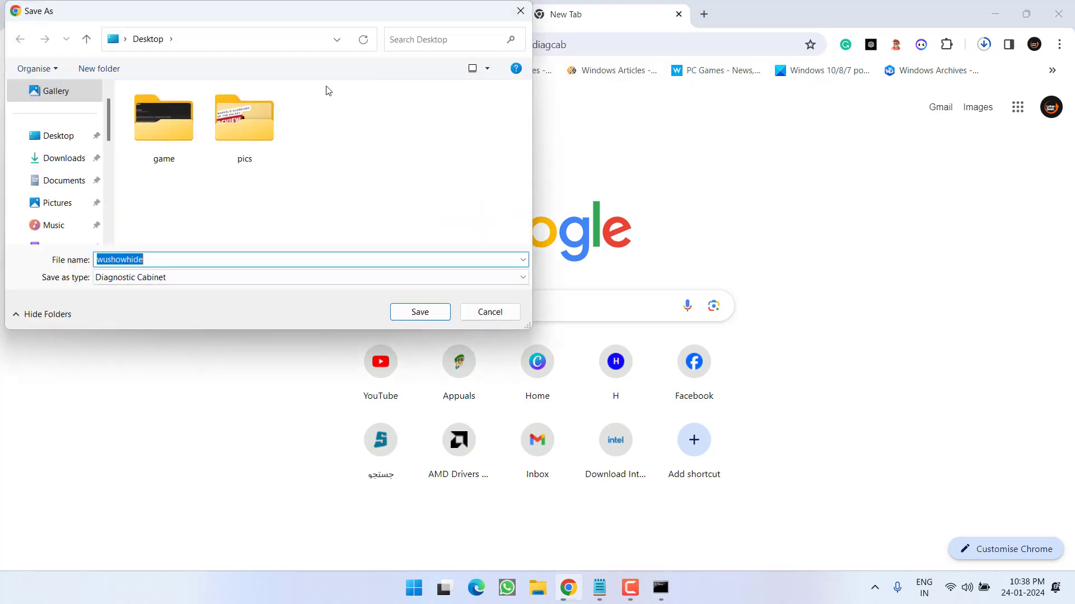
left_click(52, 140)
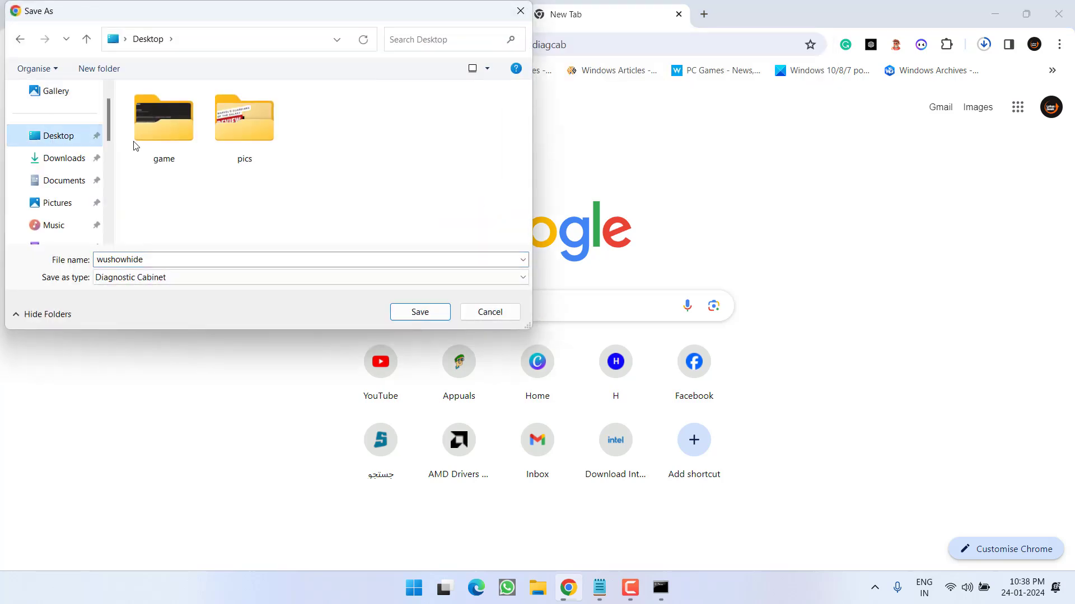
left_click(417, 312)
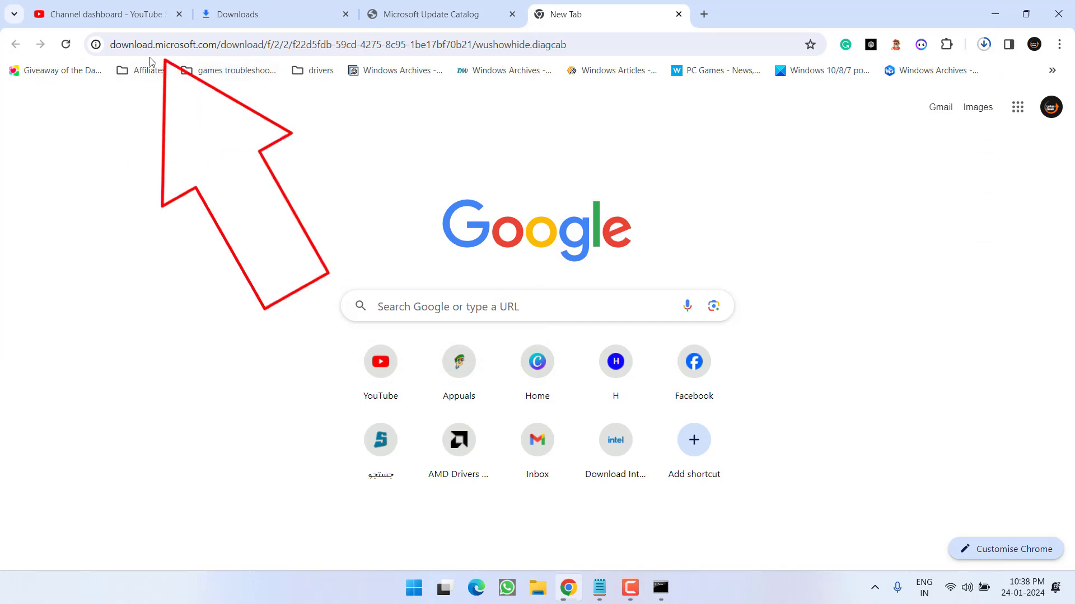
left_click(994, 14)
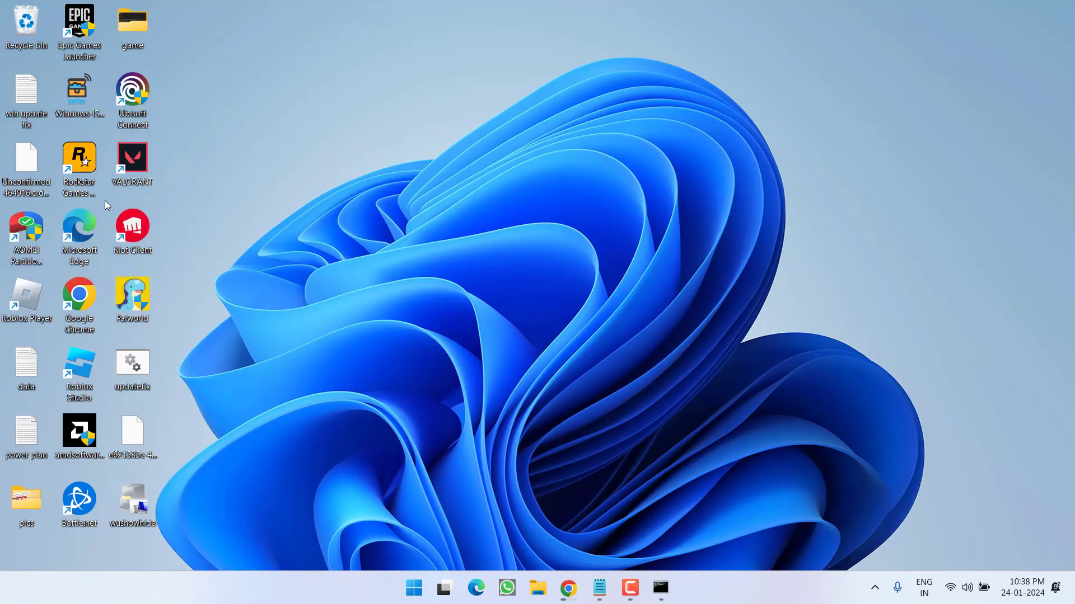
- Run wushowhide, choose Hide updates, tick Malicious Software Removal Tool, then cancel
double_click(133, 502)
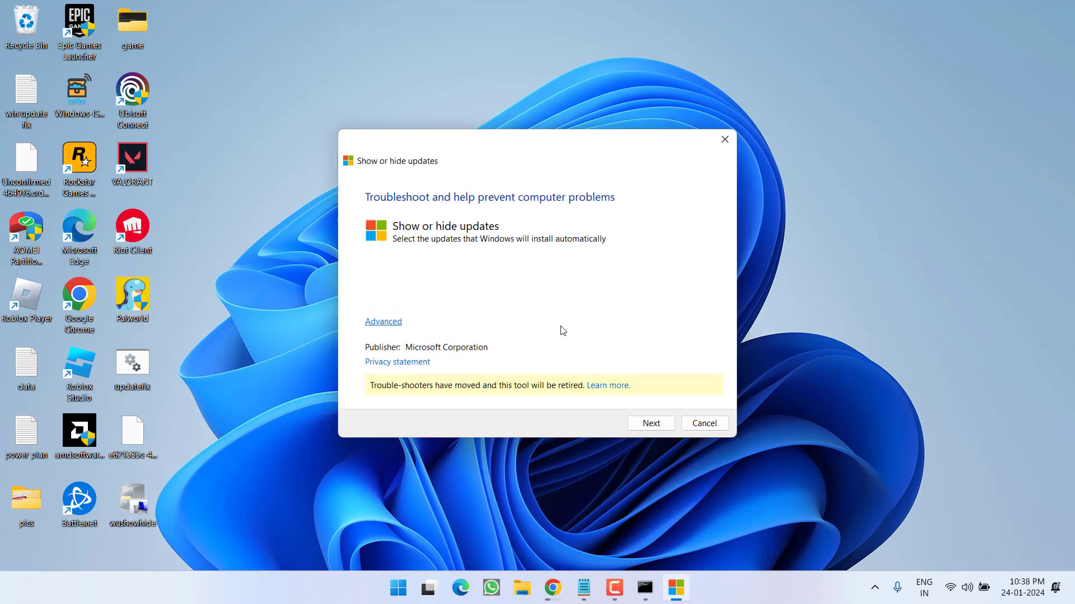
left_click(650, 426)
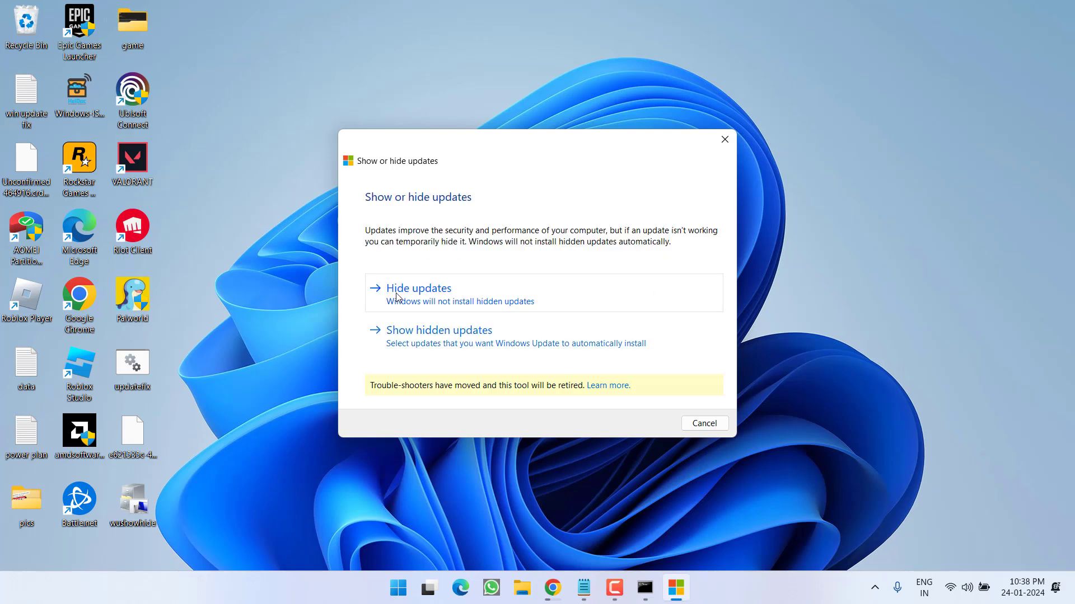
left_click(498, 297)
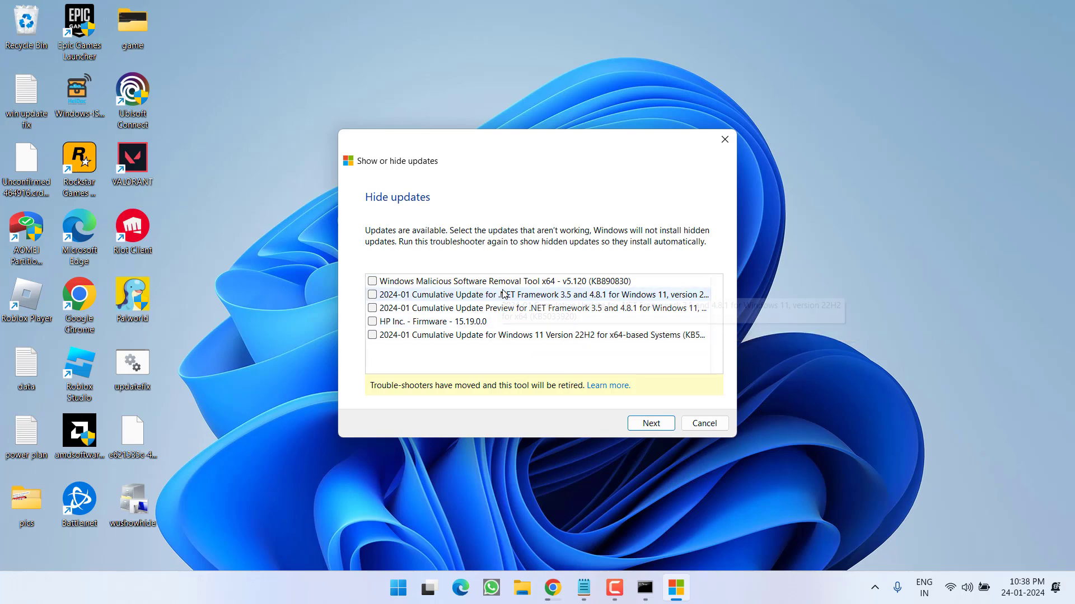
left_click(374, 282)
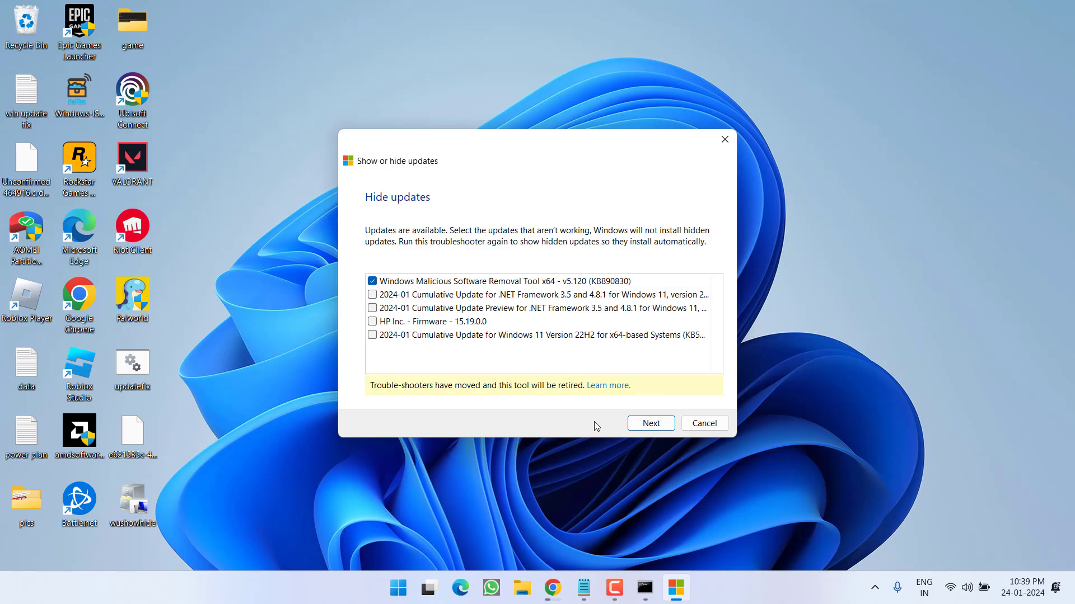
left_click(703, 417)
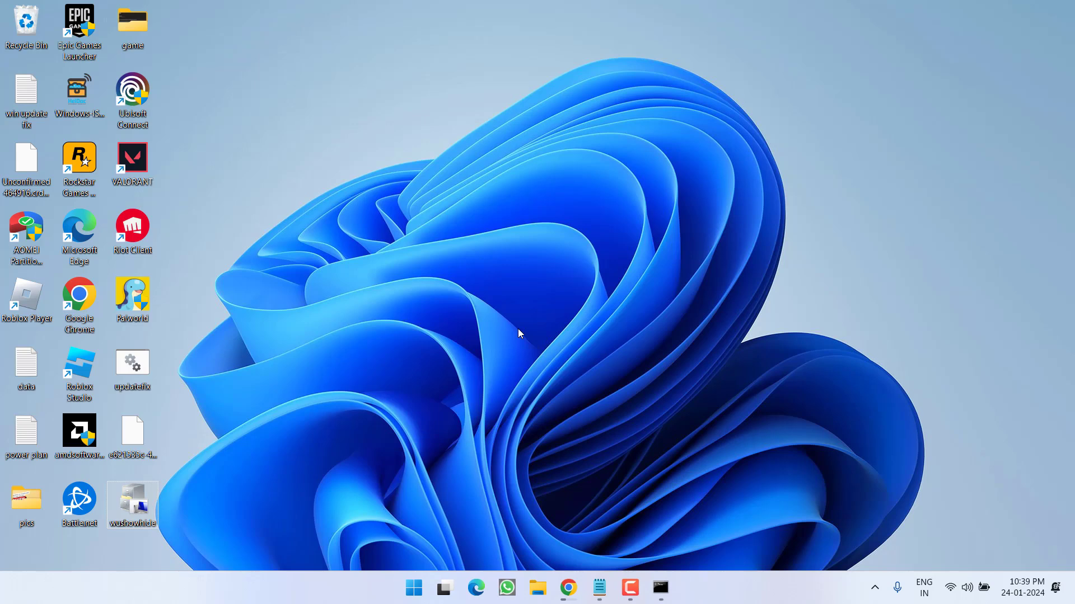